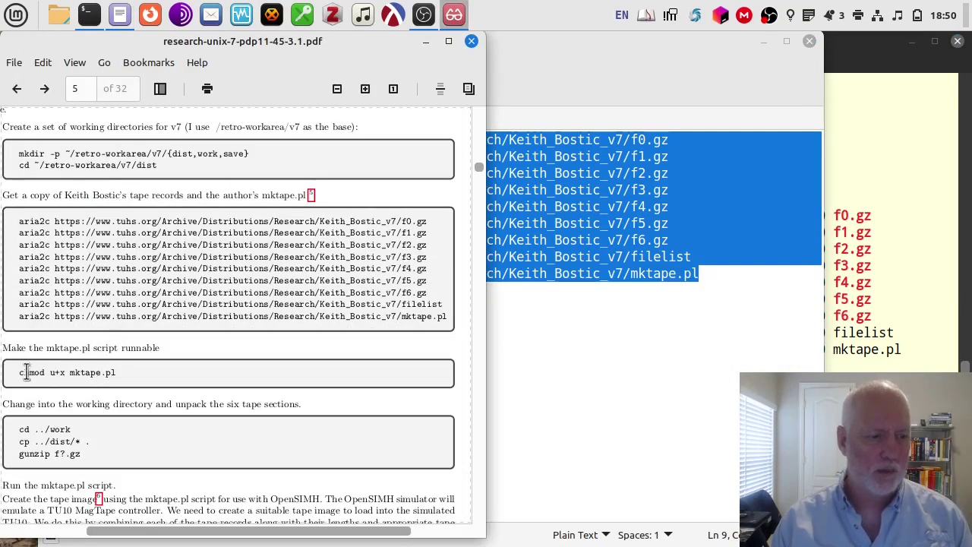
Step: Copy the chmod command for mktape.pl from the guide
drag(19, 373, 116, 372)
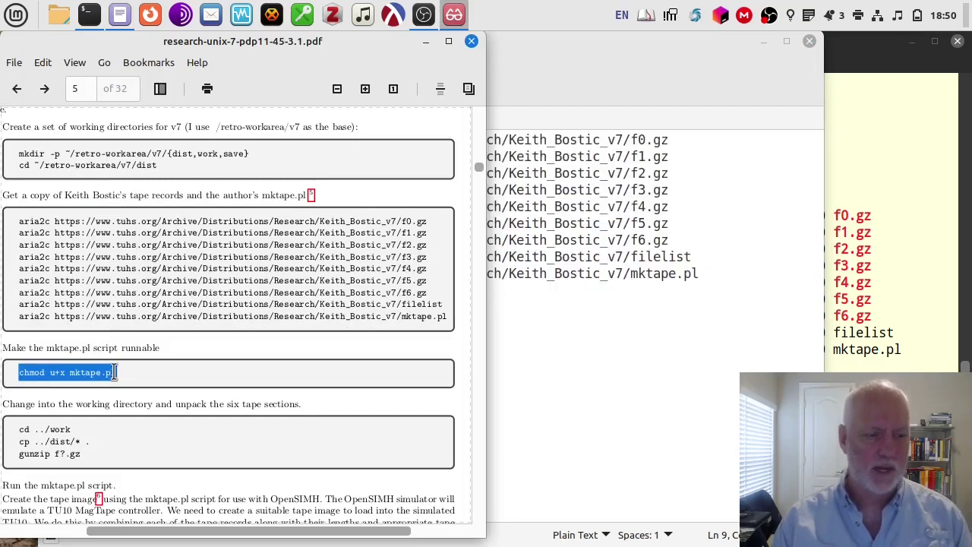
right_click(108, 380)
click(143, 468)
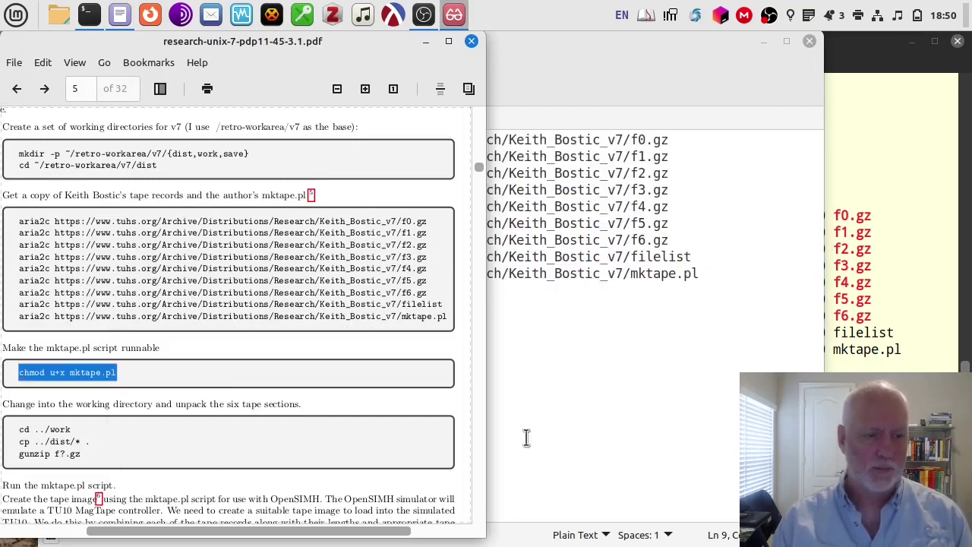
Step: Print mktape.pl with cat and scroll through the whole script
click(929, 321)
text(cat mk)
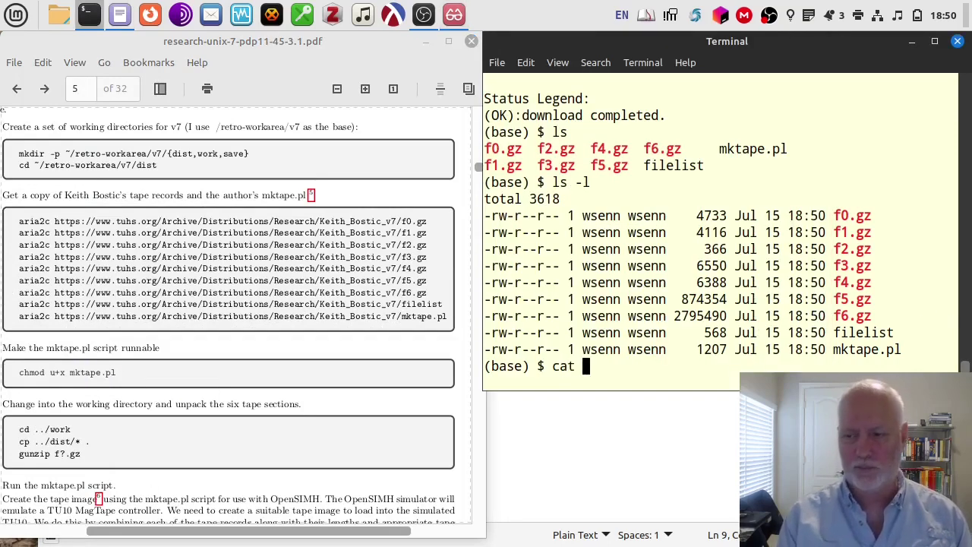
key(Tab)
key(Return)
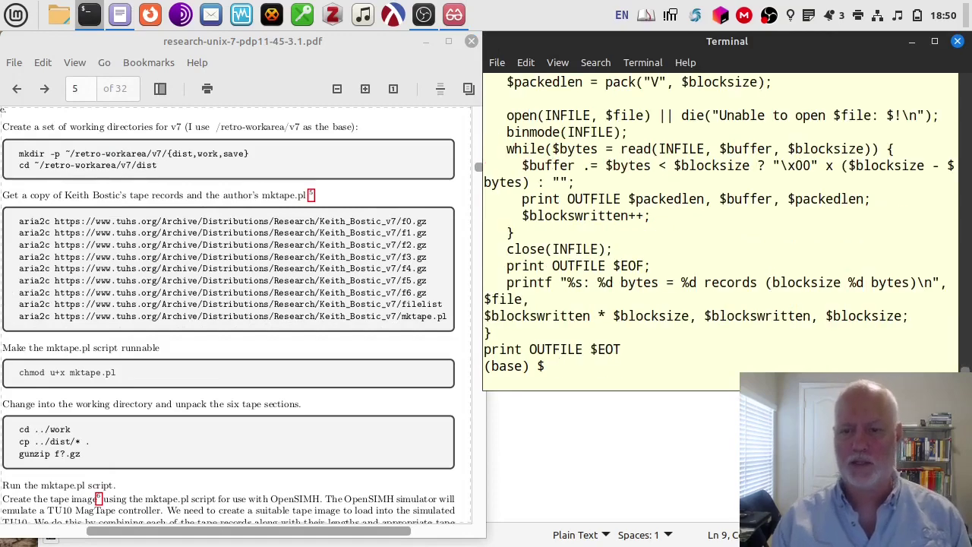
scroll(805, 282, up, 12)
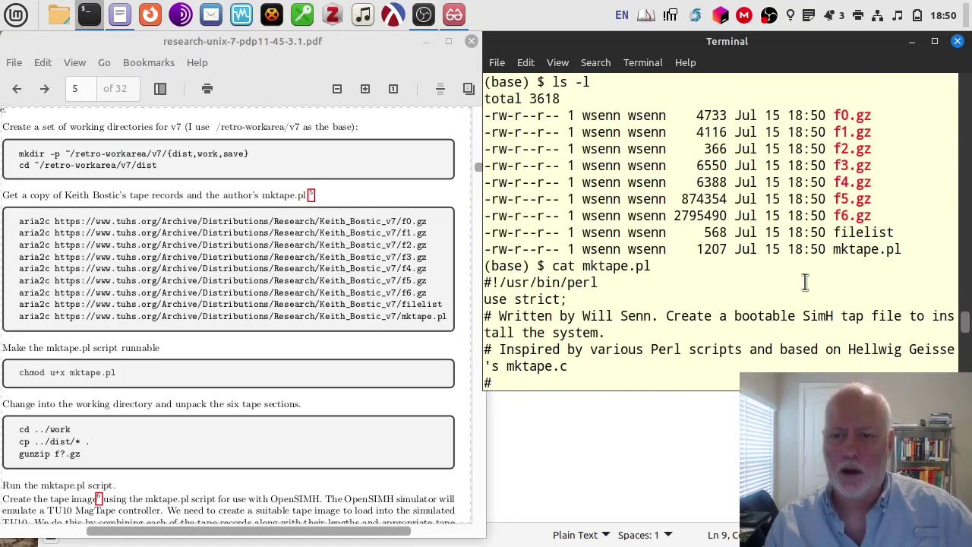
scroll(805, 282, down, 2)
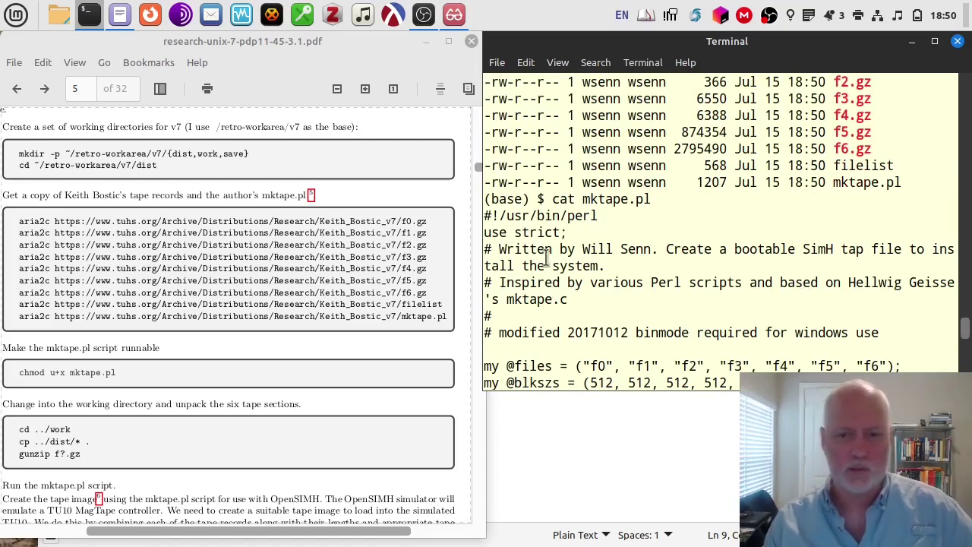
scroll(548, 266, down, 4)
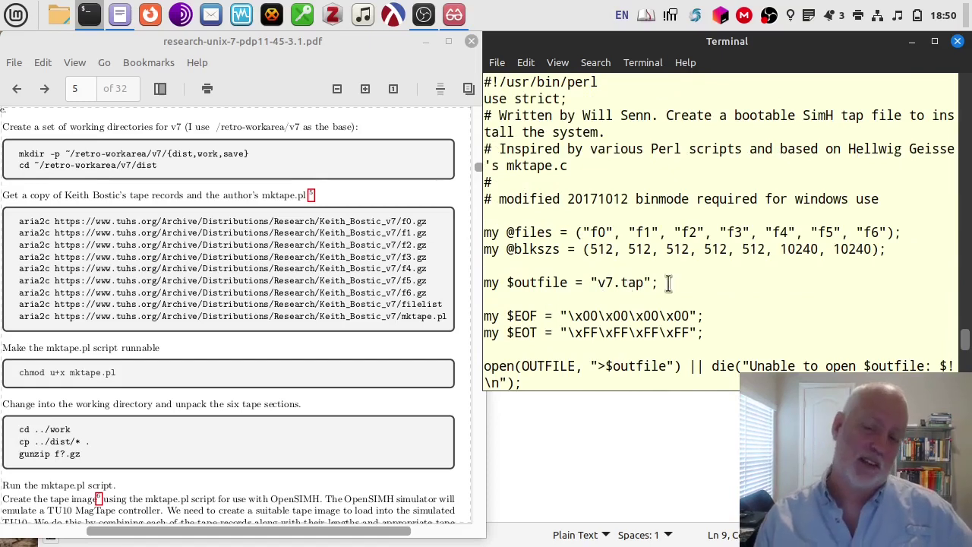
scroll(668, 282, down, 2)
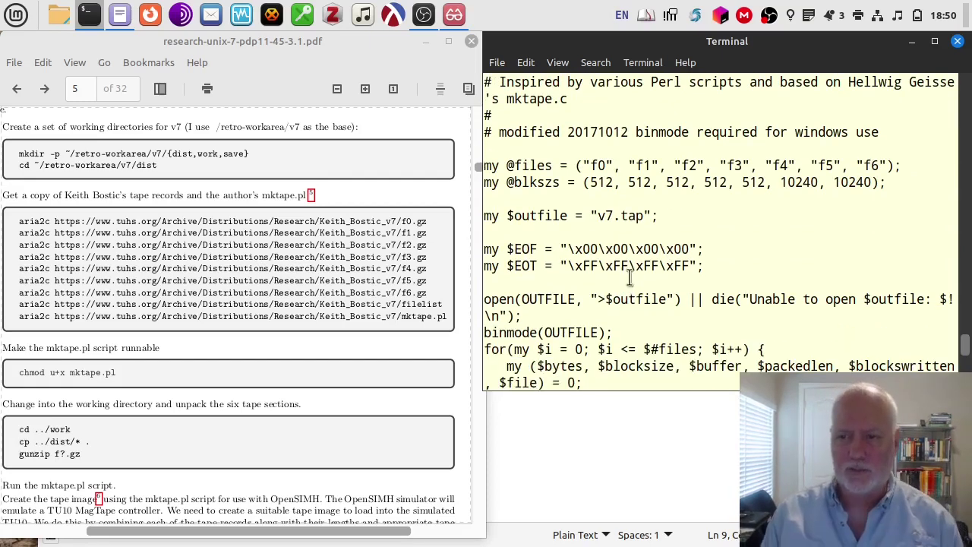
scroll(646, 275, down, 7)
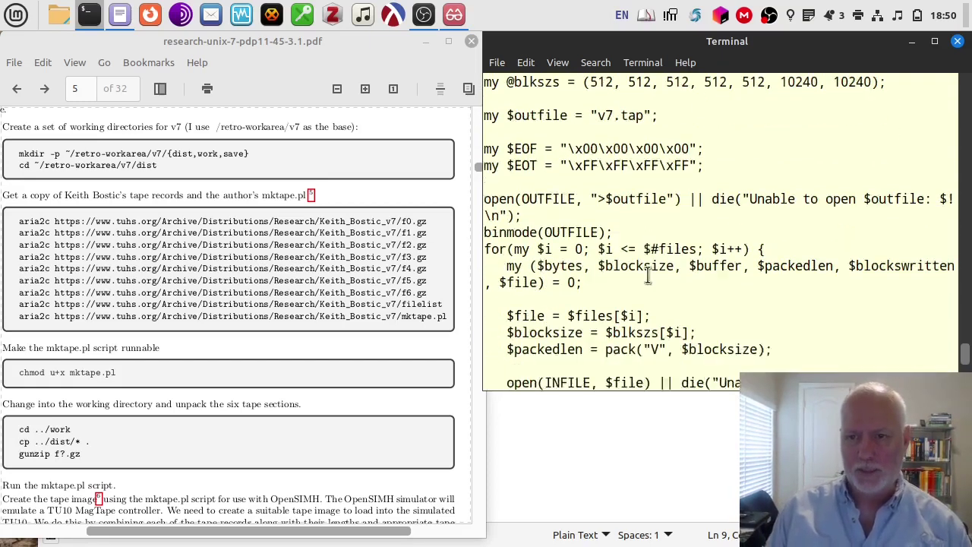
scroll(648, 275, down, 4)
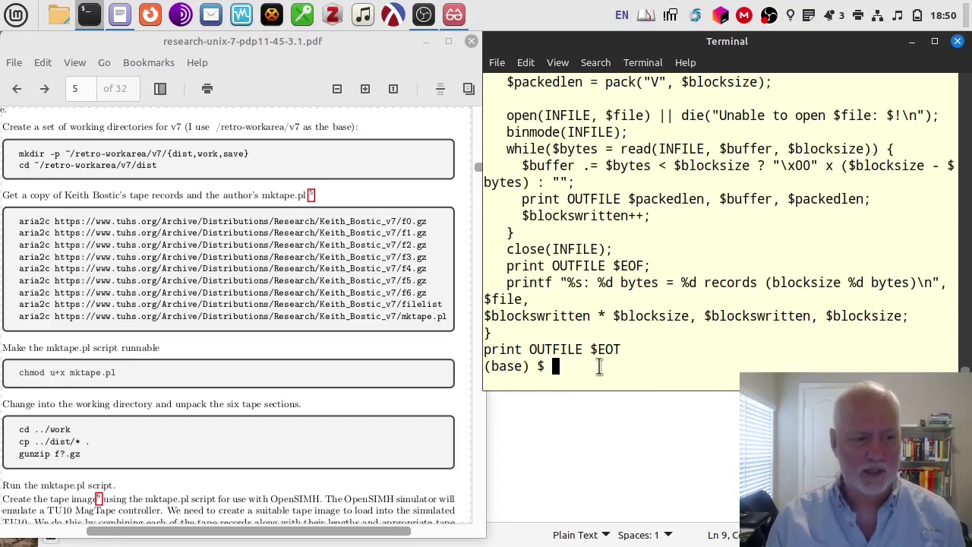
Step: Make mktape.pl executable with chmod u+x, then list files and check the current directory
key(ctrl+shift+v)
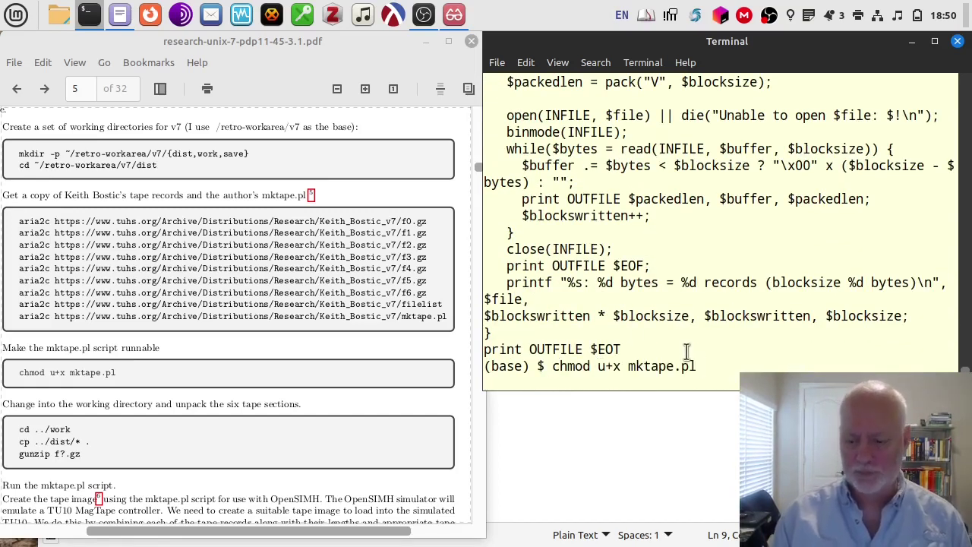
key(Return)
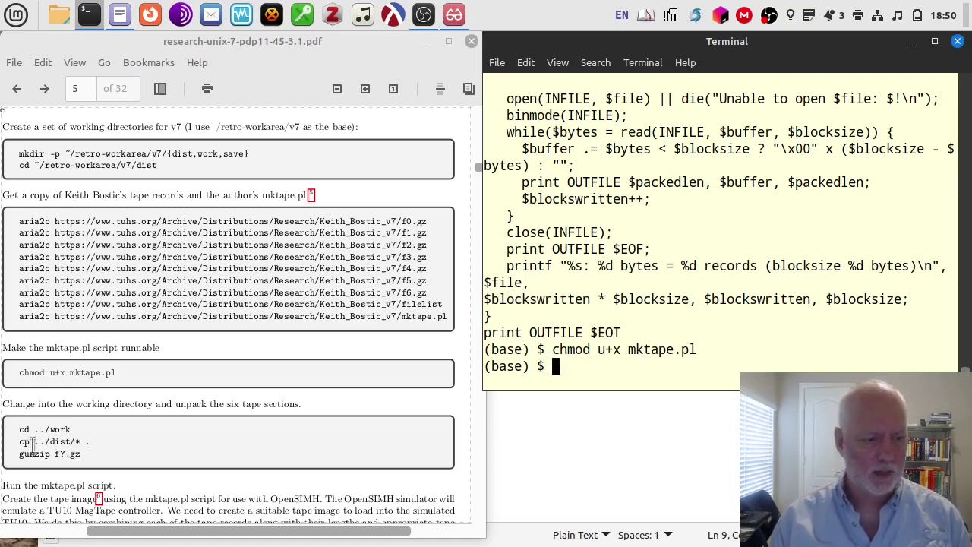
drag(19, 429, 99, 439)
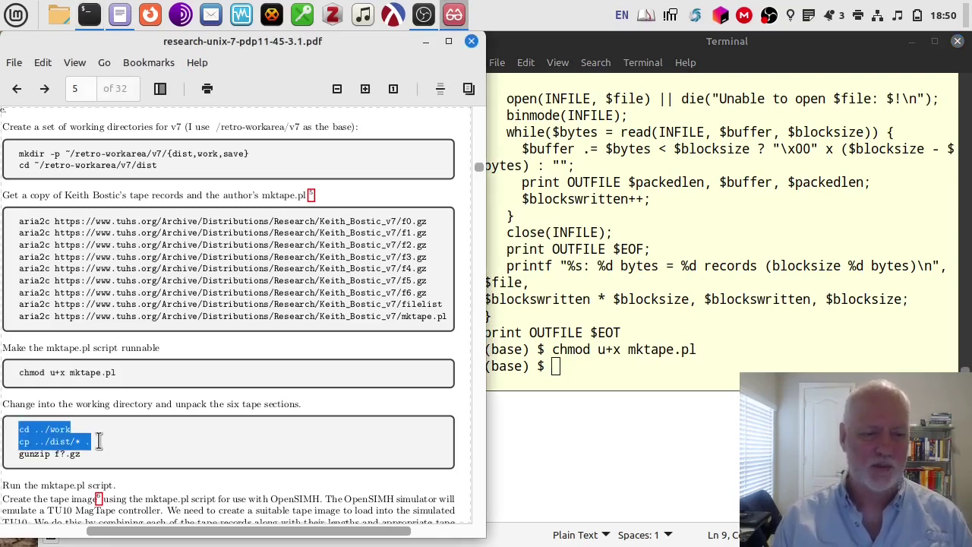
click(587, 296)
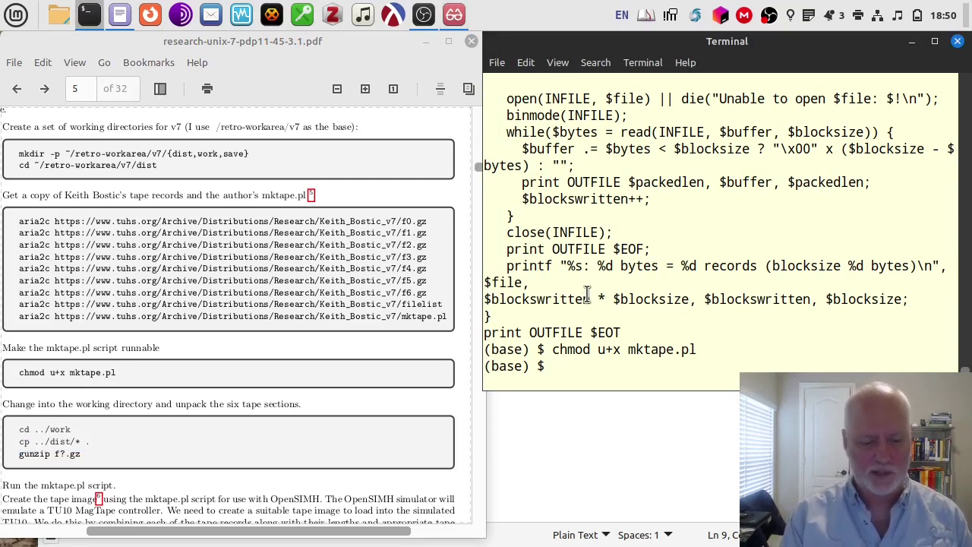
text(ls)
key(Return)
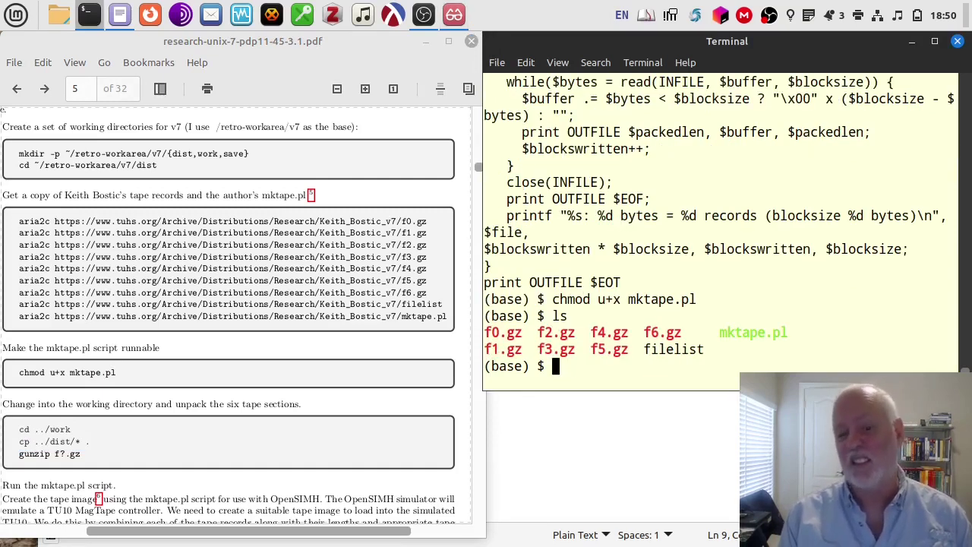
text(pwd)
key(Return)
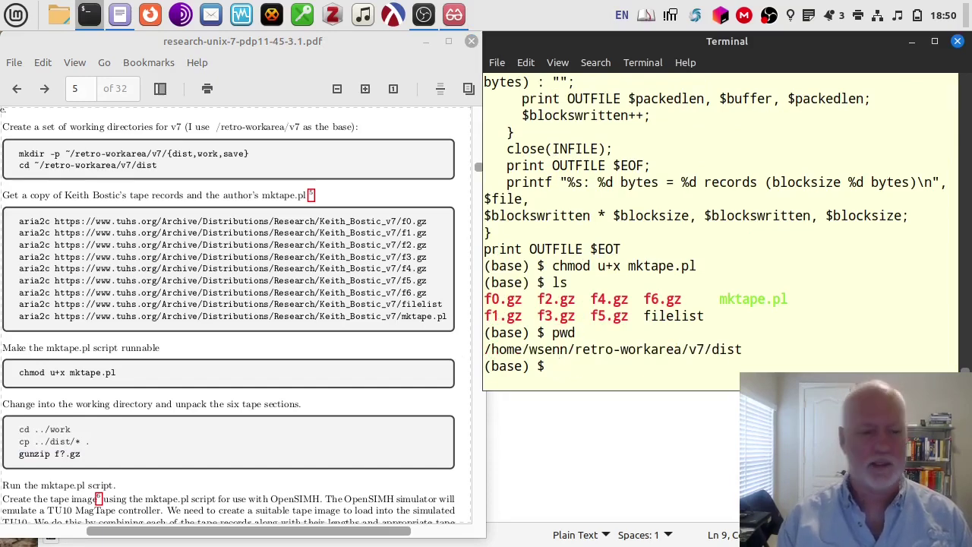
Step: Run the guide's cd, cp and gunzip commands to unpack f0–f6 in work, confirming with ls and pwd
drag(19, 435, 73, 452)
click(47, 448)
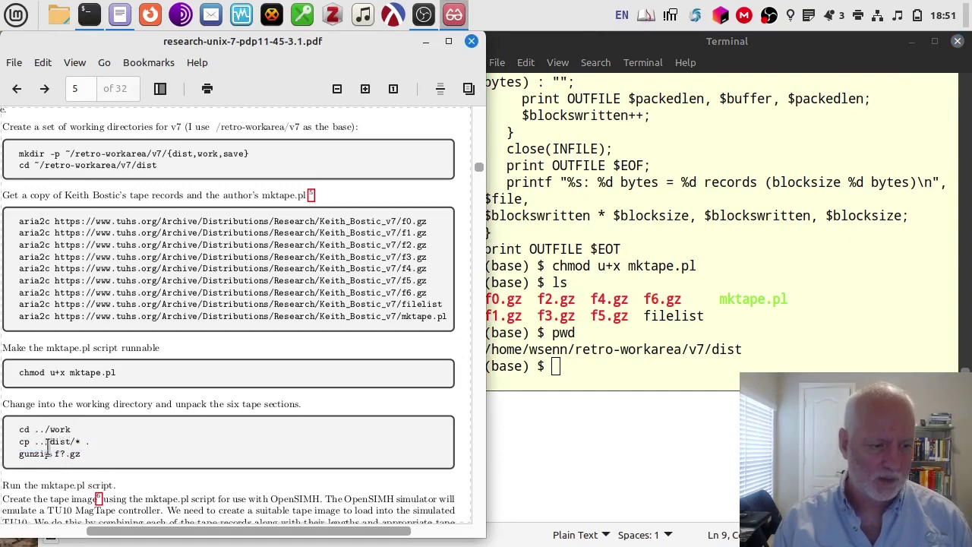
drag(20, 431, 83, 455)
middle_click(817, 349)
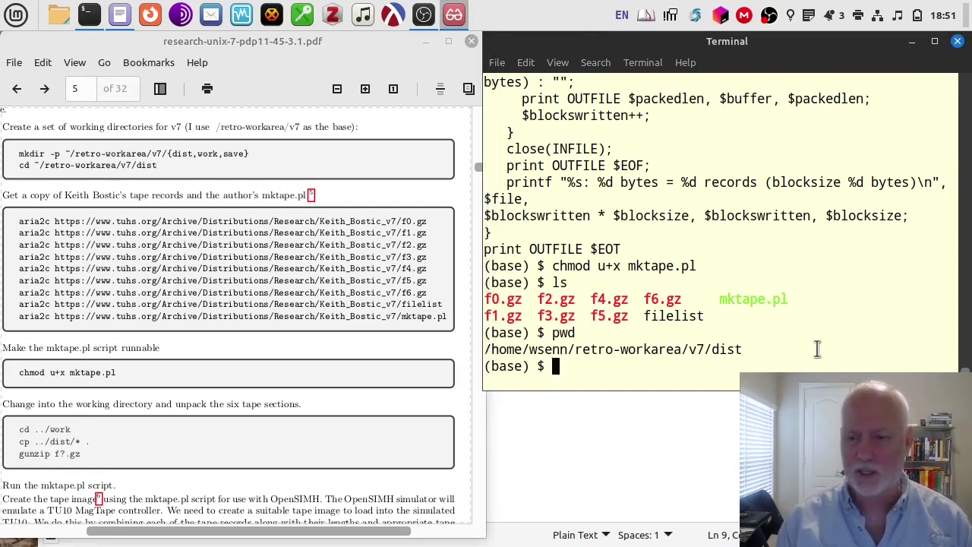
key(Return)
text(l)
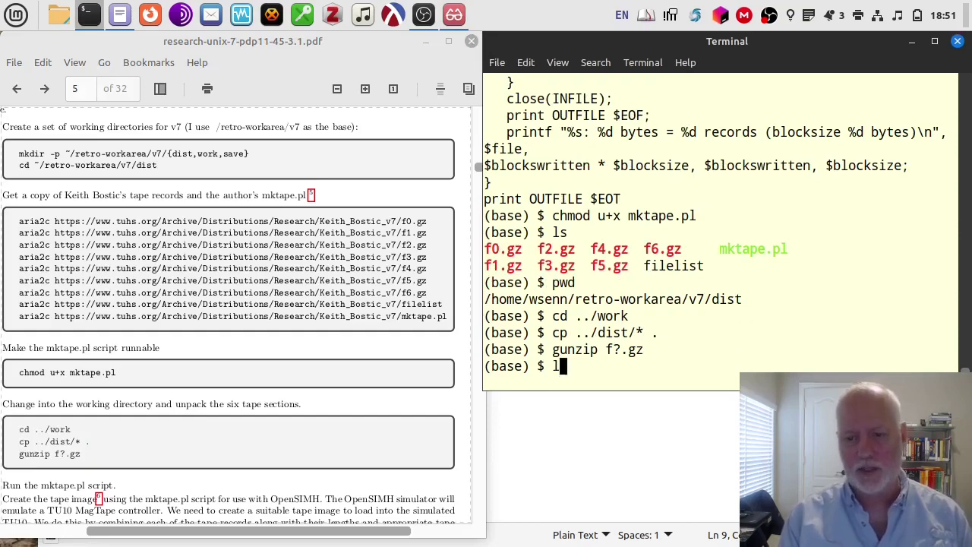
text(s)
key(Return)
text(pwd)
key(Return)
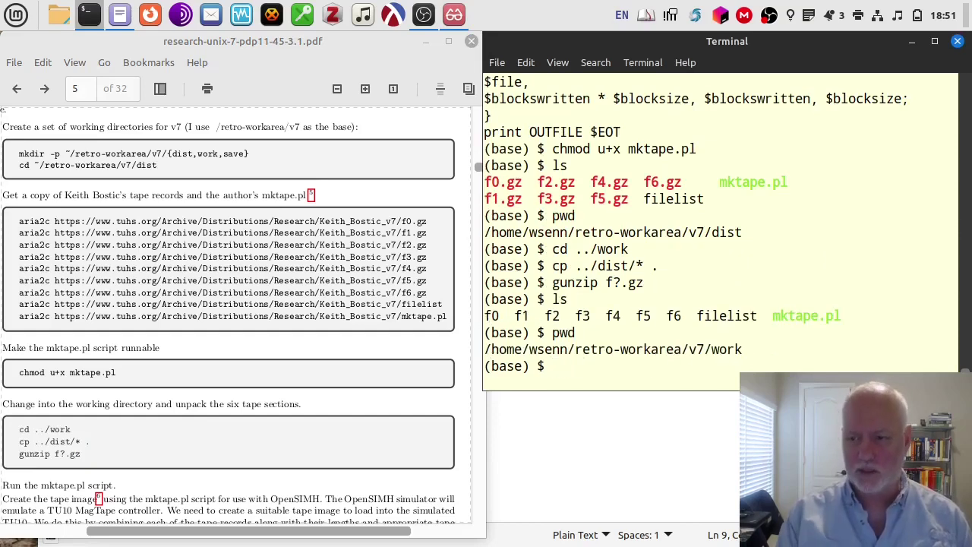
scroll(212, 471, down, 5)
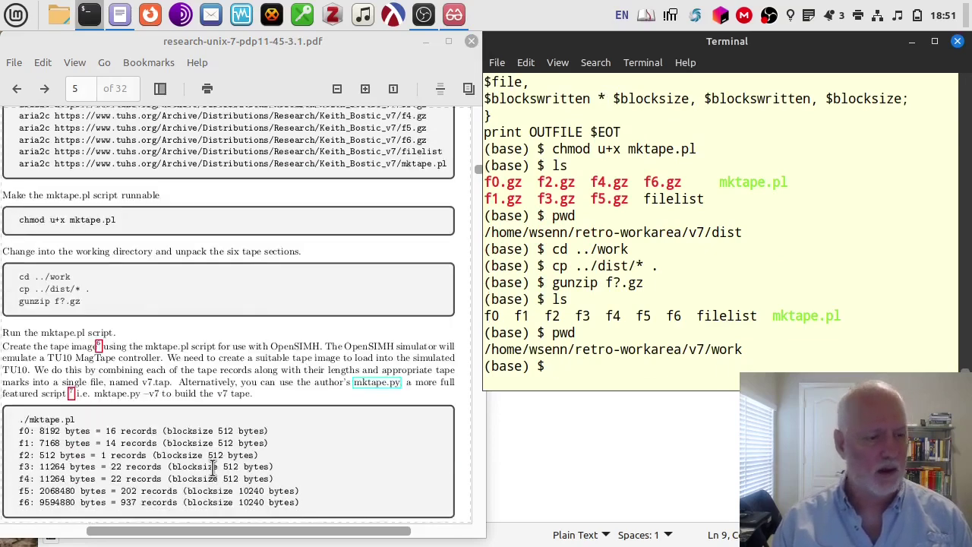
scroll(215, 454, down, 1)
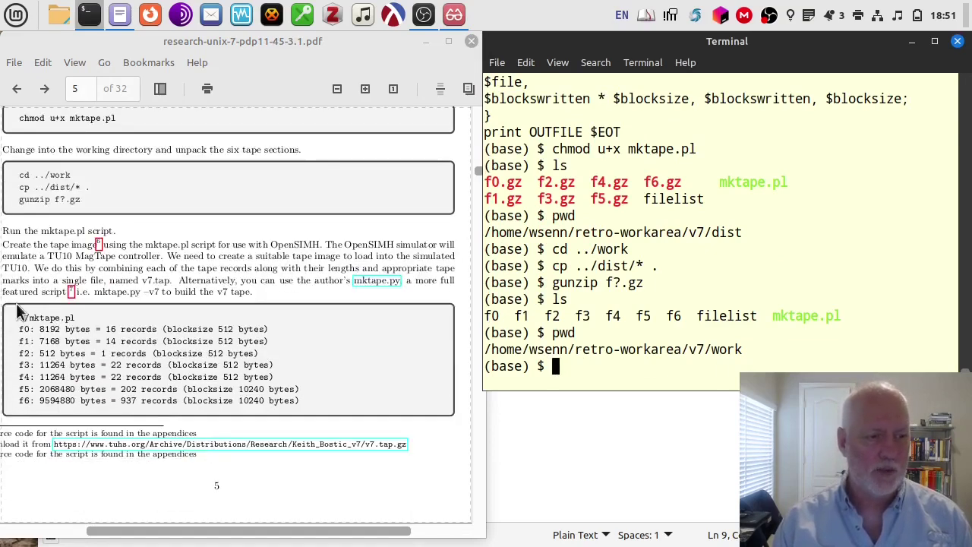
drag(19, 319, 76, 317)
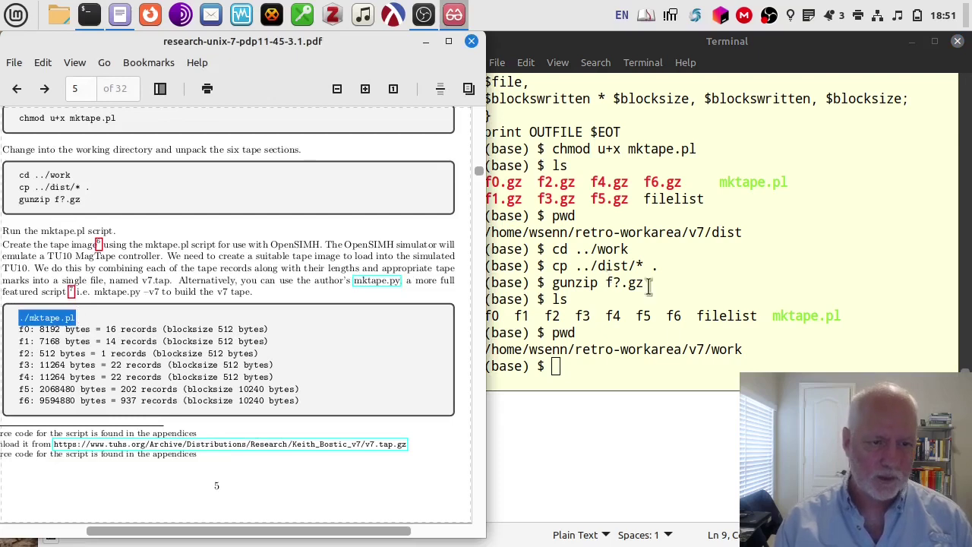
middle_click(678, 366)
key(Return)
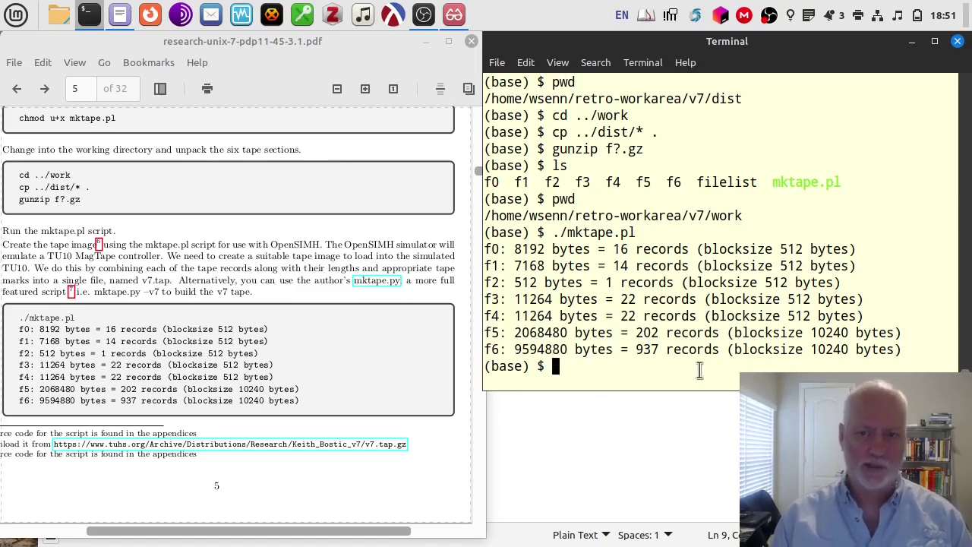
scroll(368, 390, down, 7)
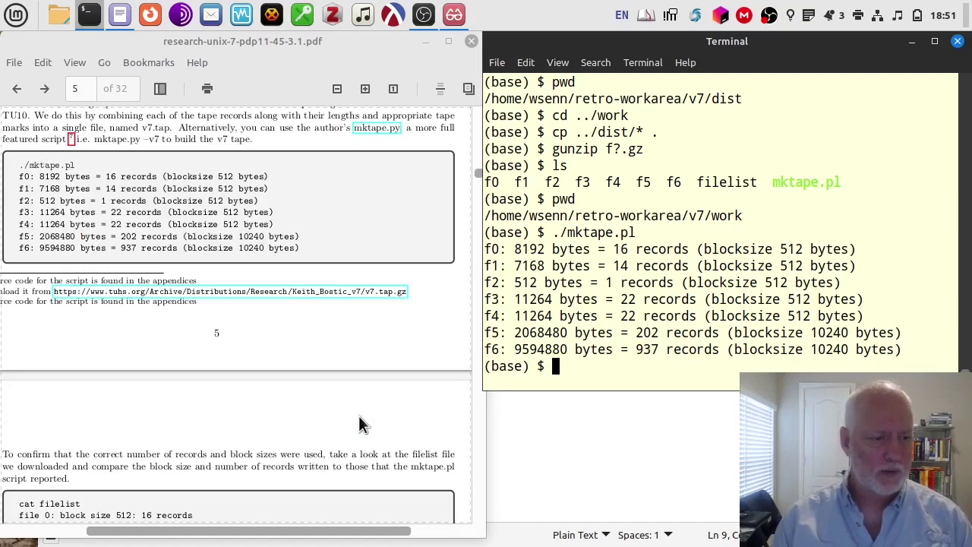
scroll(357, 425, up, 1)
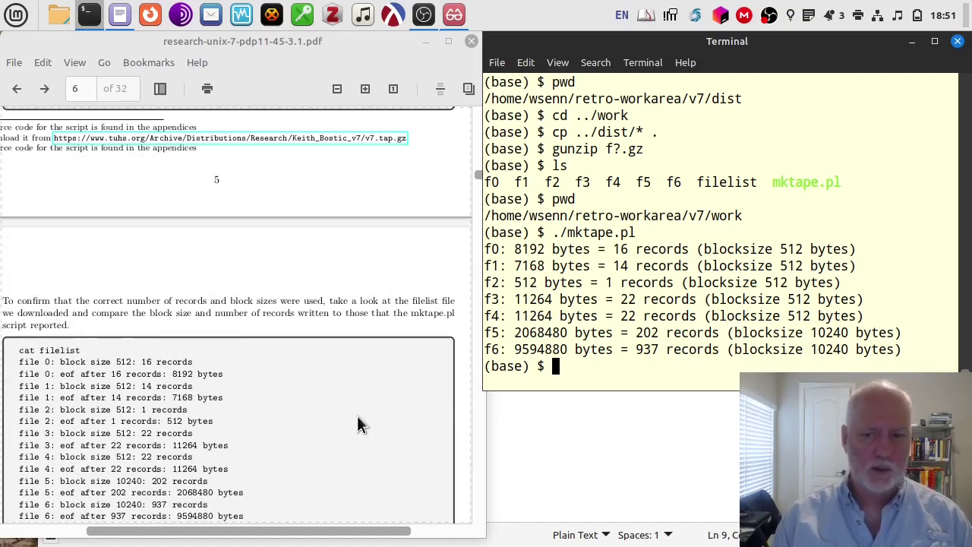
scroll(357, 425, down, 2)
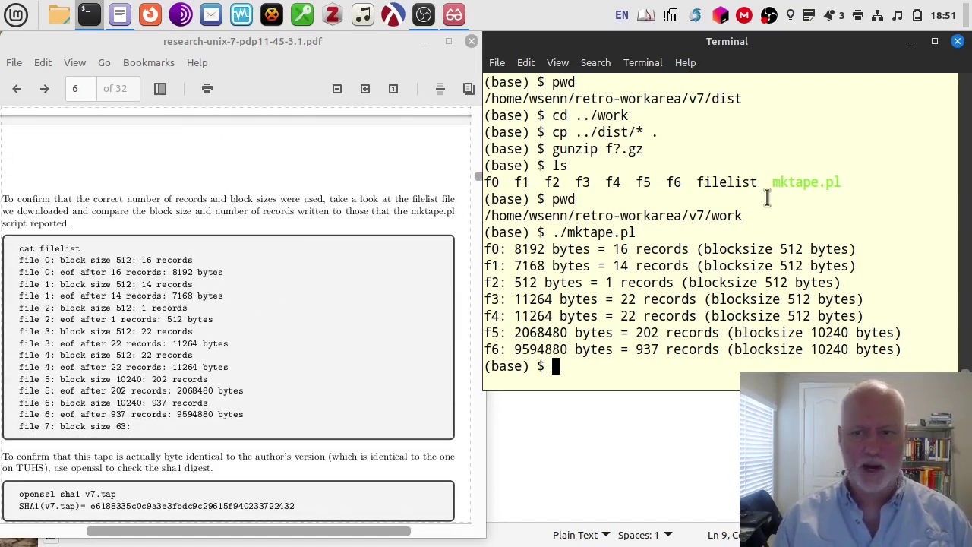
double_click(733, 182)
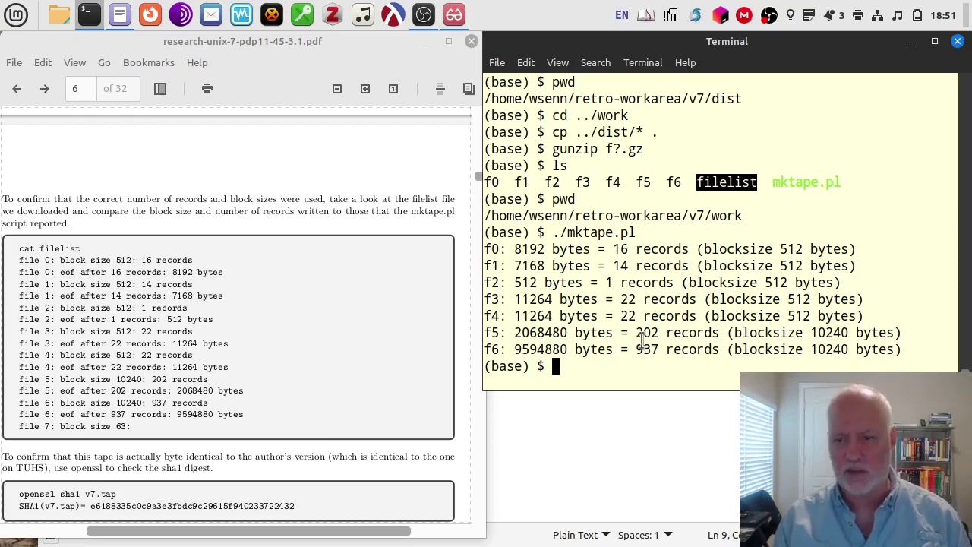
Step: Run openssl sha1 v7.tap and highlight the digest to compare against the guide
scroll(172, 394, down, 3)
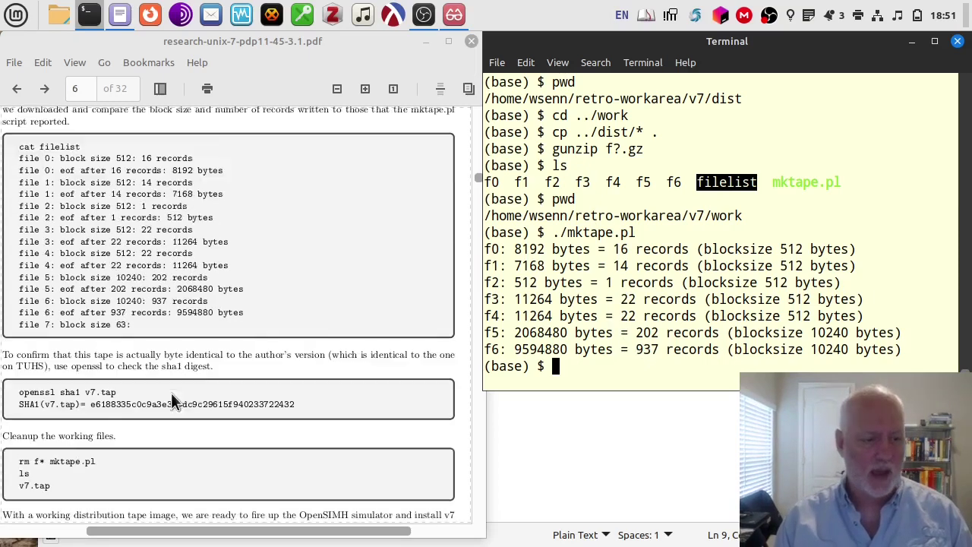
drag(19, 391, 117, 393)
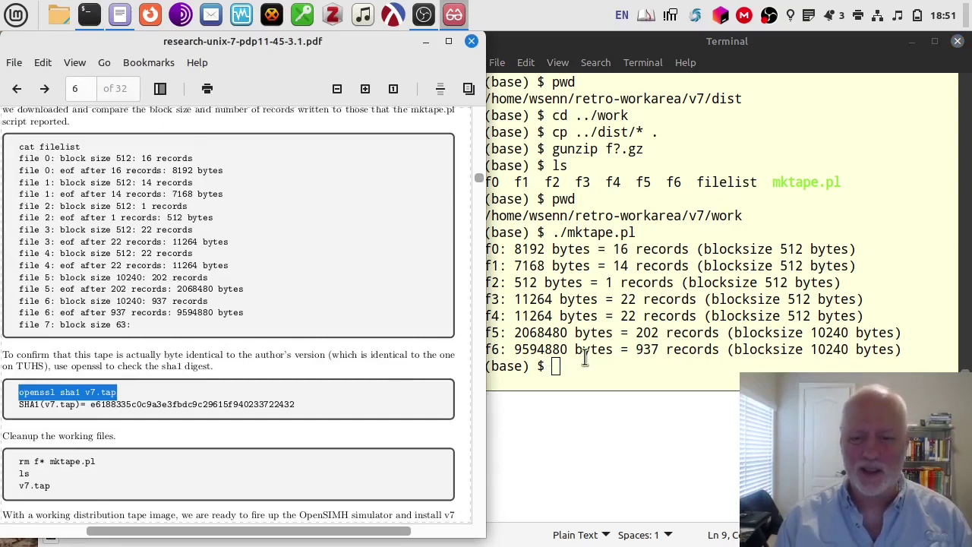
middle_click(552, 365)
key(Return)
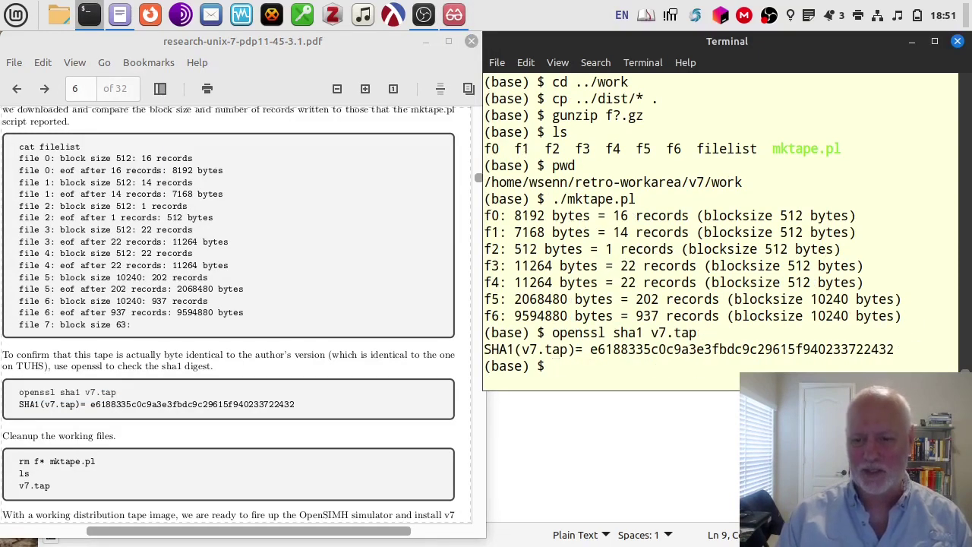
double_click(617, 357)
drag(650, 333, 695, 333)
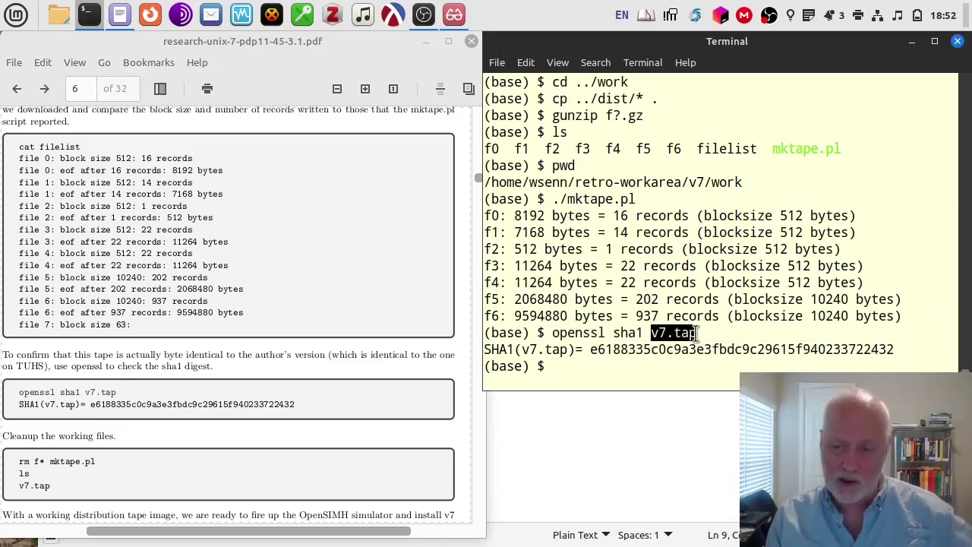
Step: Run rm f* mktape.pl and ls so only v7.tap remains in work
scroll(228, 392, down, 5)
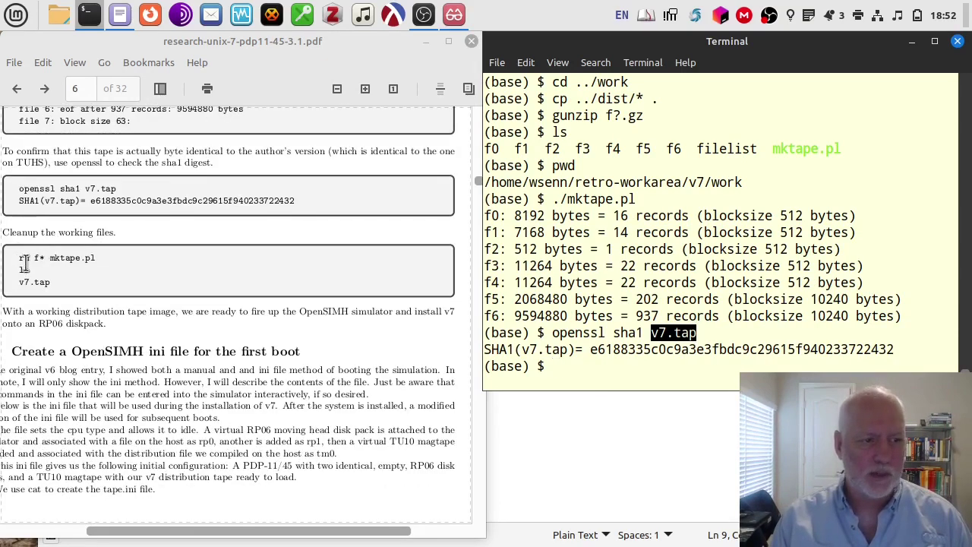
mouse_move(19, 259)
mouse_down()
mouse_move(42, 262)
mouse_move(54, 290)
mouse_move(55, 266)
mouse_move(30, 269)
mouse_up()
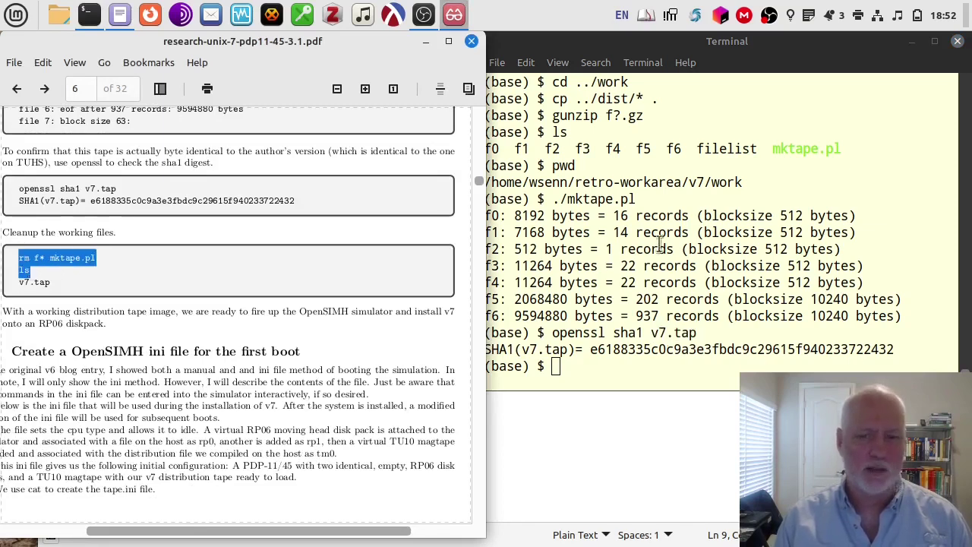
middle_click(647, 368)
key(Return)
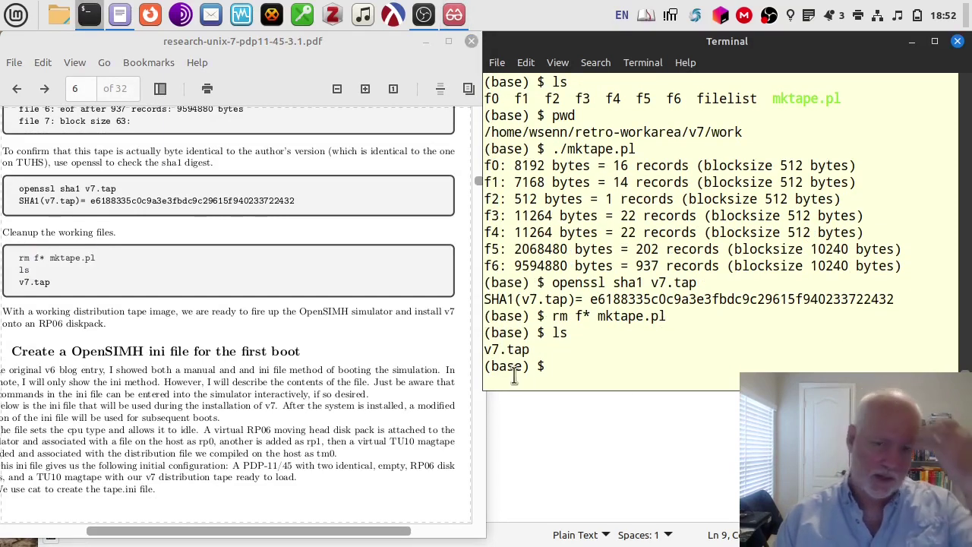
Step: Create tape.ini by pasting the guide's cat > tape.ini heredoc into the shell
scroll(420, 396, down, 10)
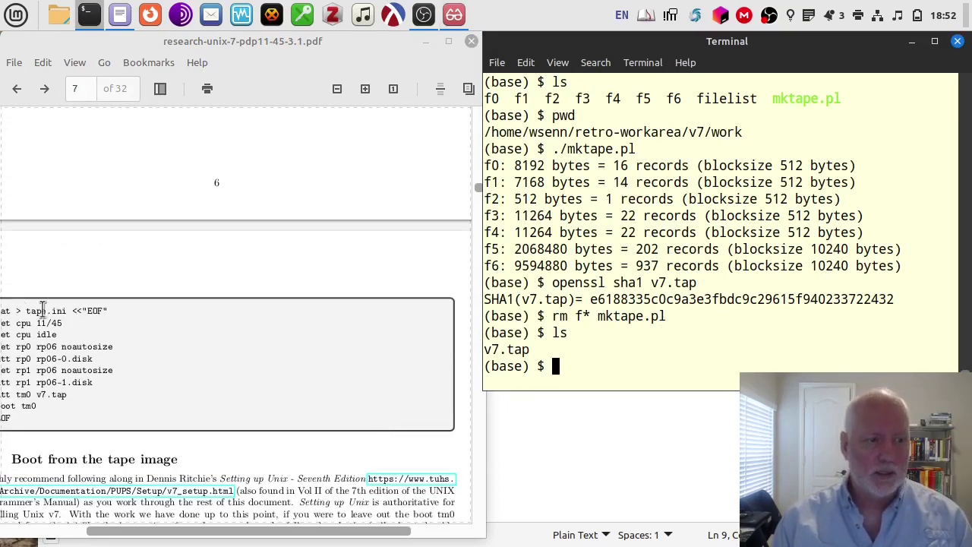
mouse_move(306, 34)
mouse_down()
mouse_move(328, 32)
mouse_move(311, 32)
mouse_up()
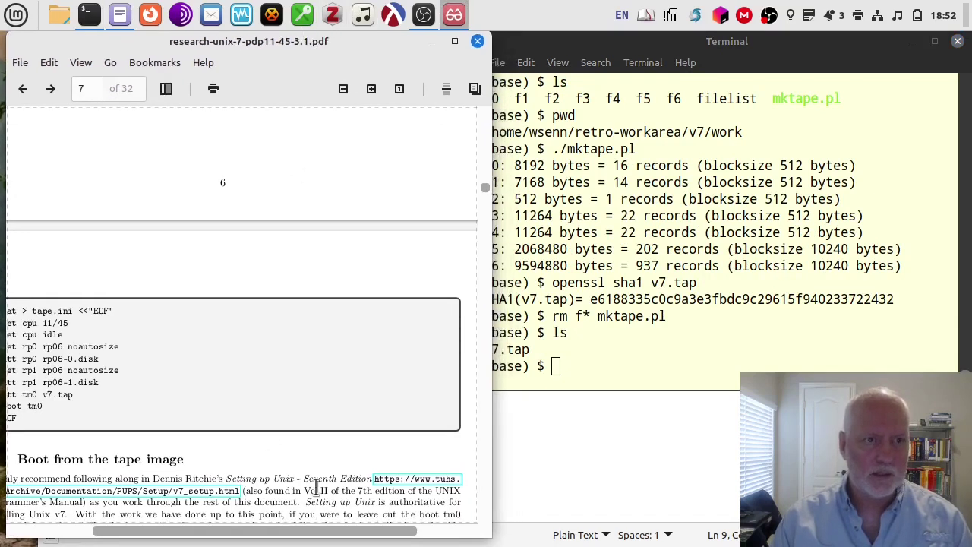
drag(307, 531, 254, 532)
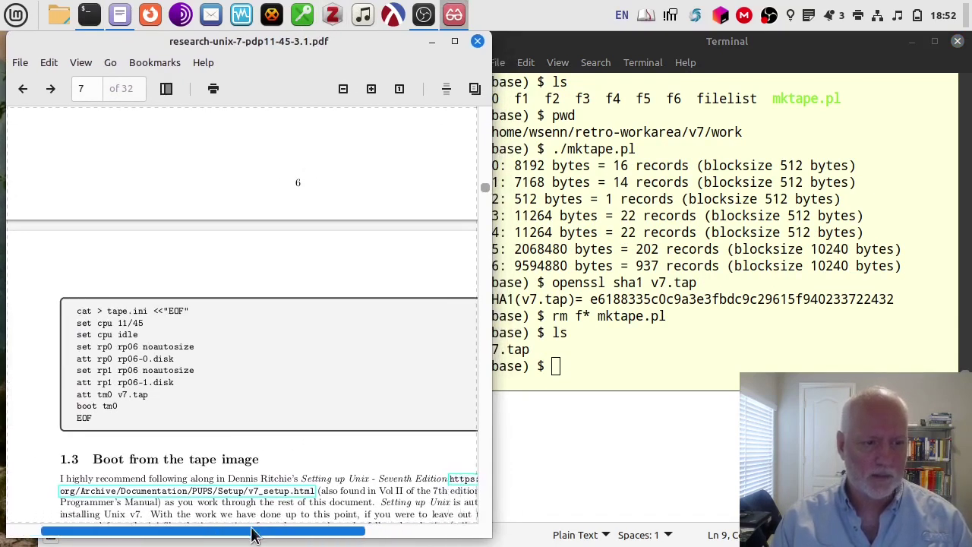
drag(77, 311, 94, 420)
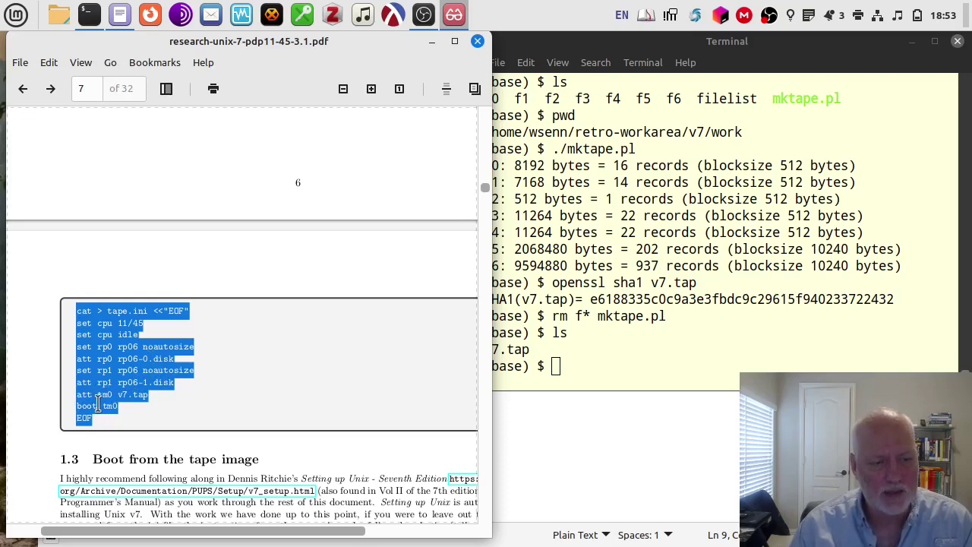
middle_click(573, 361)
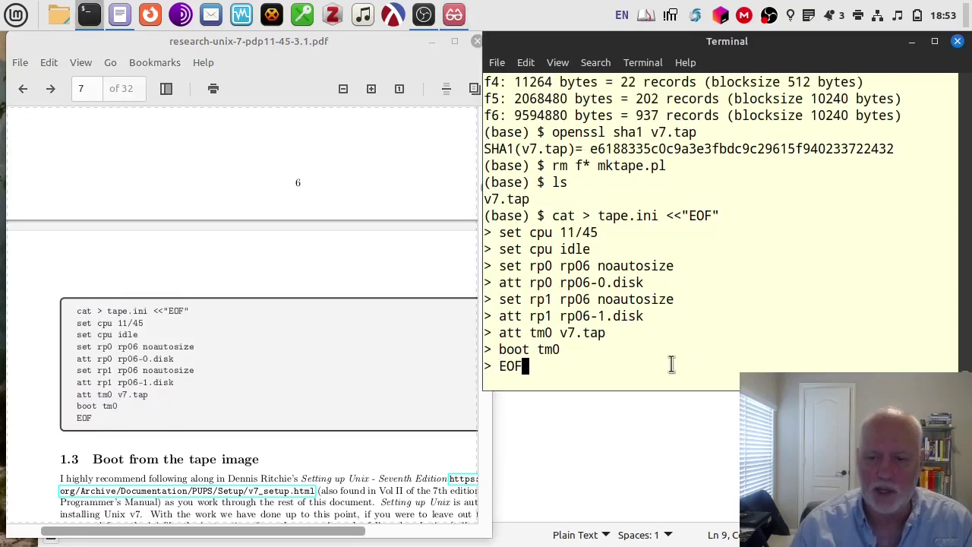
key(Return)
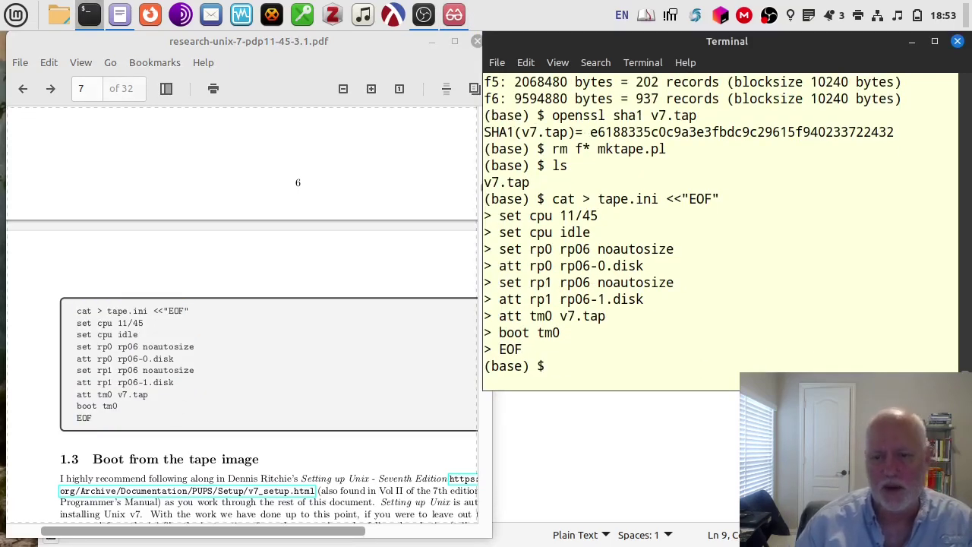
Step: List the work folder and display the contents of tape.ini
text(ls)
key(Return)
text(cat tape.ini)
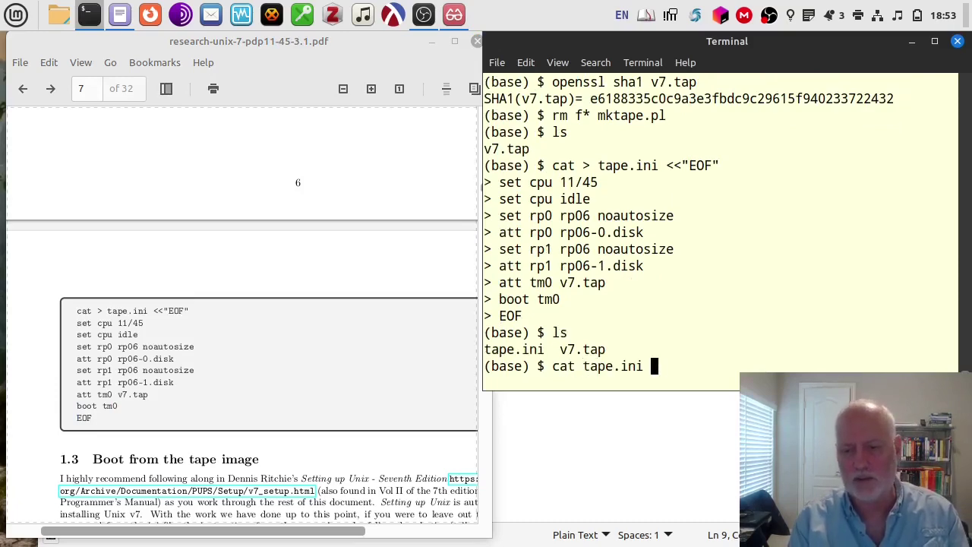
key(Return)
Step: Launch the simulator with pdp11 tape.ini from the guide's command
scroll(122, 389, down, 6)
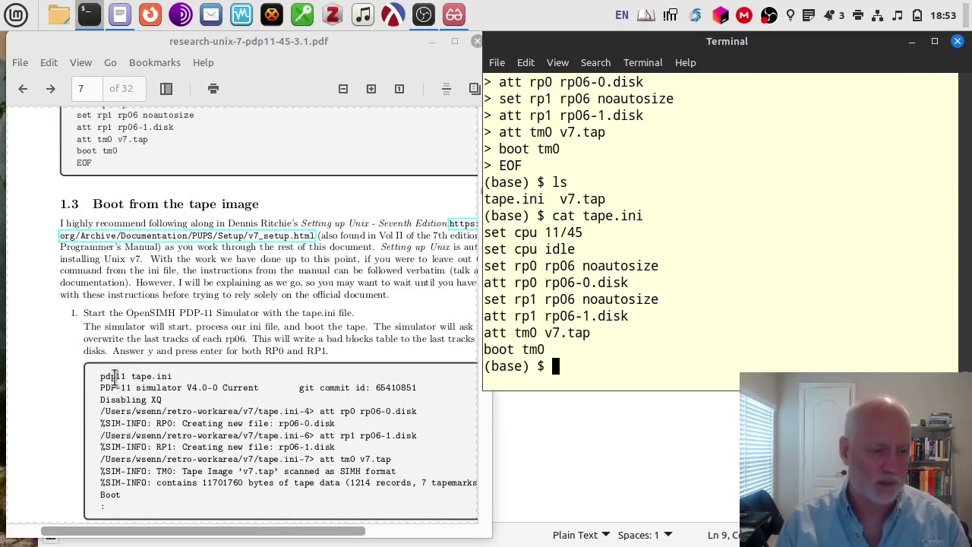
click(99, 376)
drag(99, 374, 176, 377)
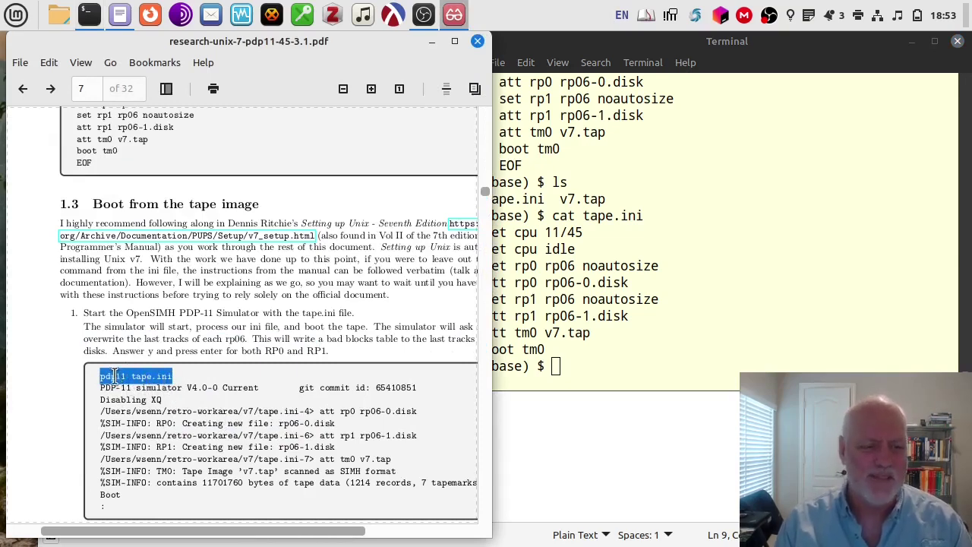
middle_click(776, 320)
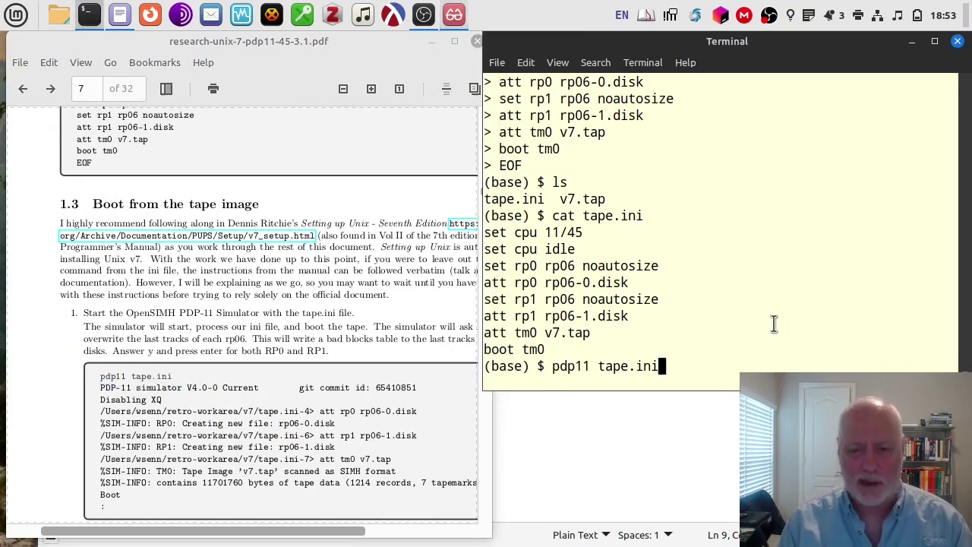
key(Return)
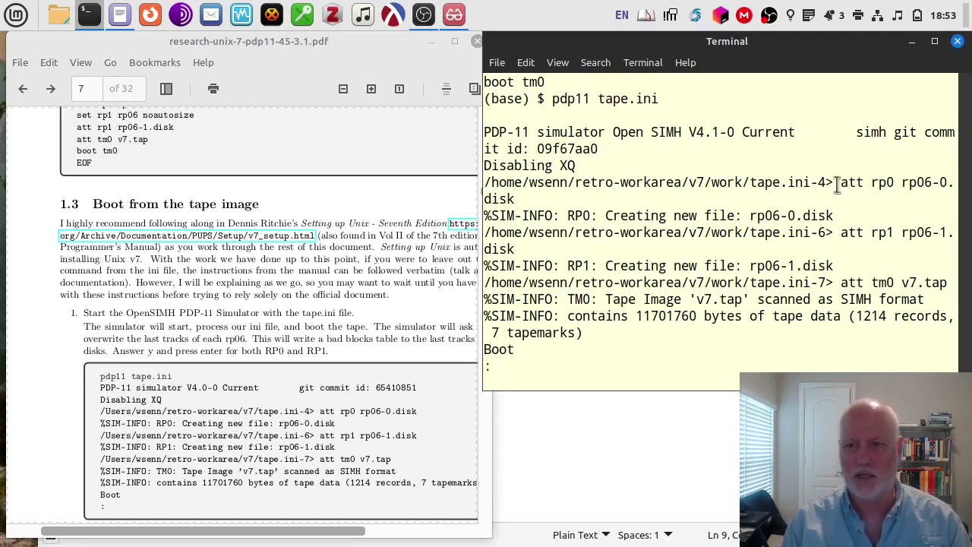
Step: Highlight the att rp0 rp06-0 line in the simulator output
drag(825, 182, 474, 178)
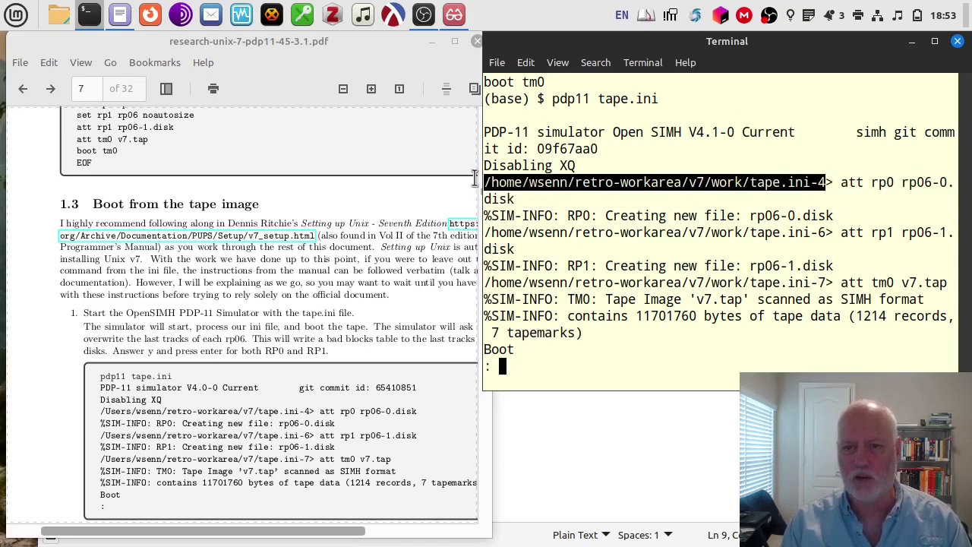
click(835, 182)
drag(842, 186, 948, 183)
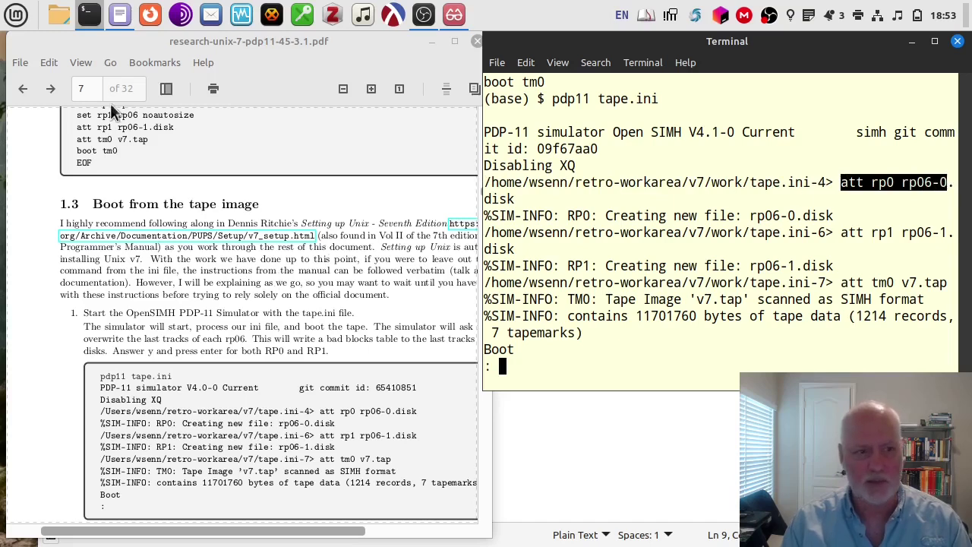